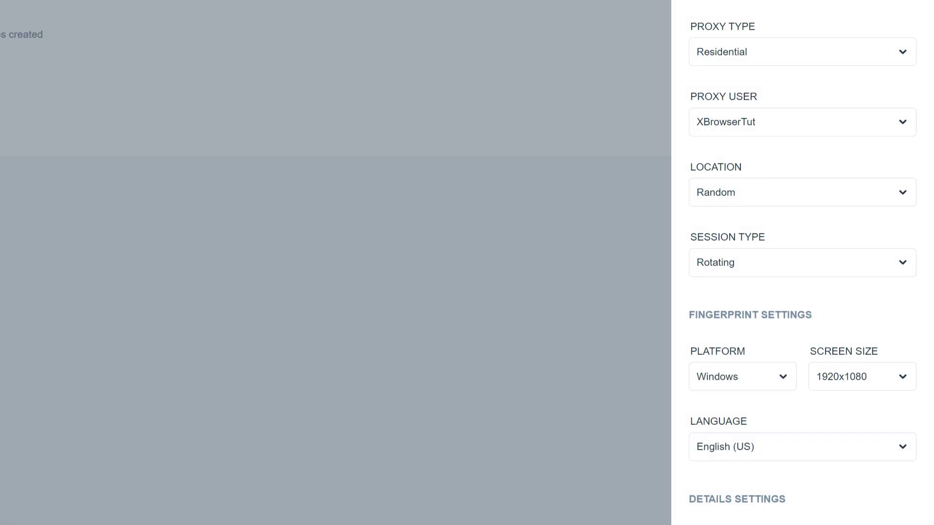
{"action": "scroll", "coordinate": [803, 293], "scroll_direction": "down", "scroll_amount": 4}
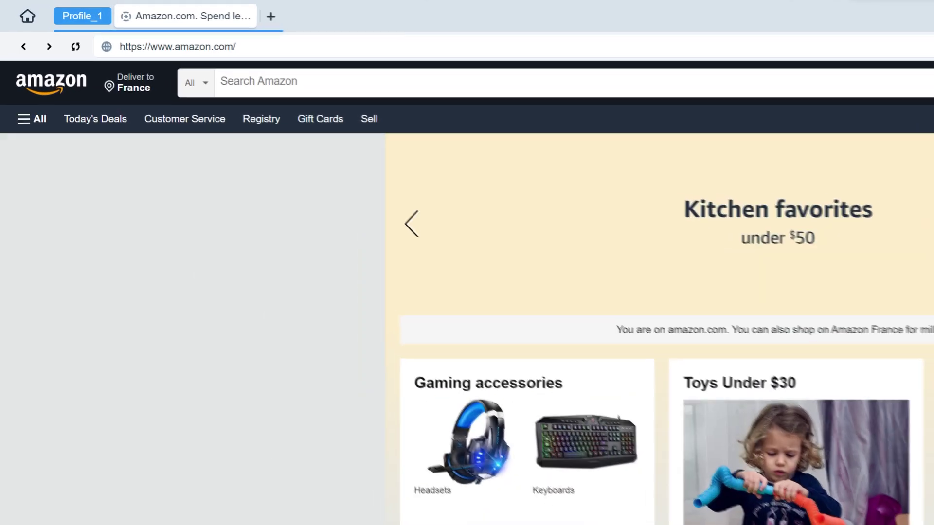
{"action": "type", "text": "bestbuy.com"}
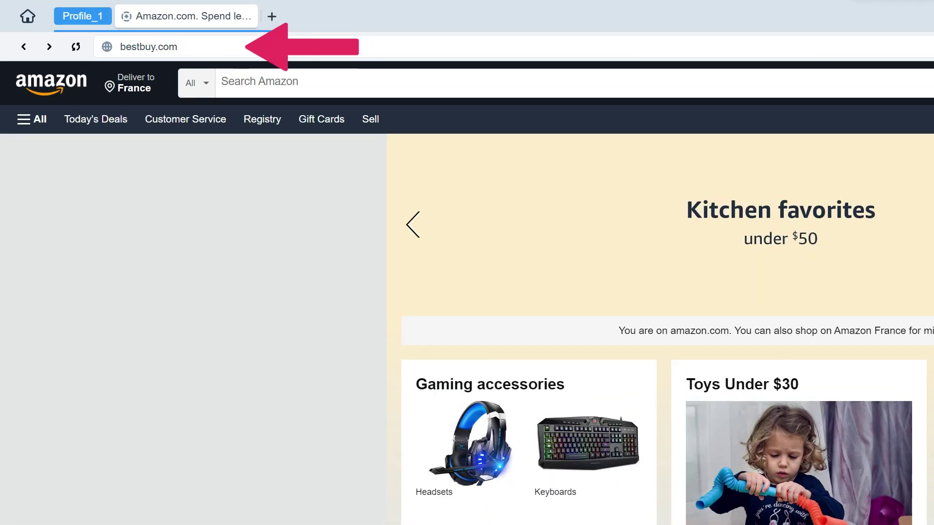
Load bestbuy.com in Profile_1's session from the address bar.
{"action": "key", "text": "Return"}
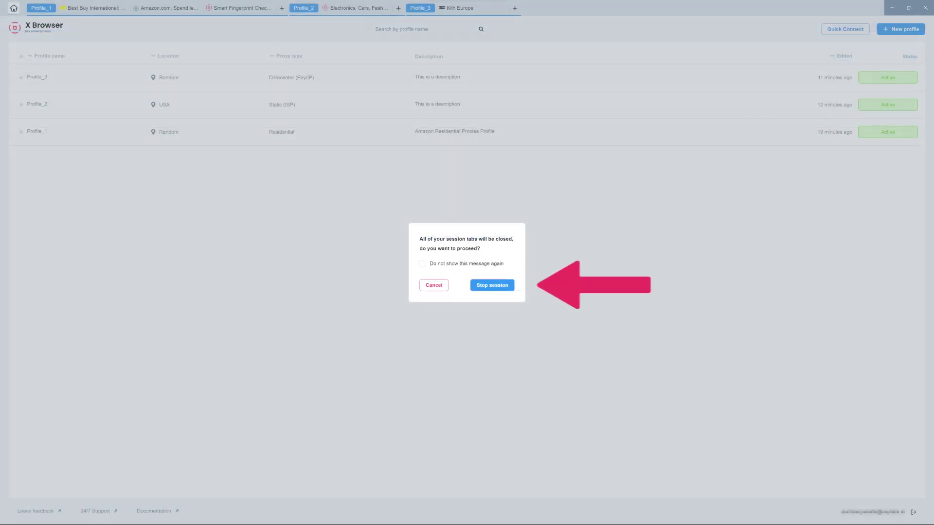
Stop Profile_3's session, delete Profile_3, and bring up Profile_2's settings for editing.
{"action": "left_click", "coordinate": [492, 284]}
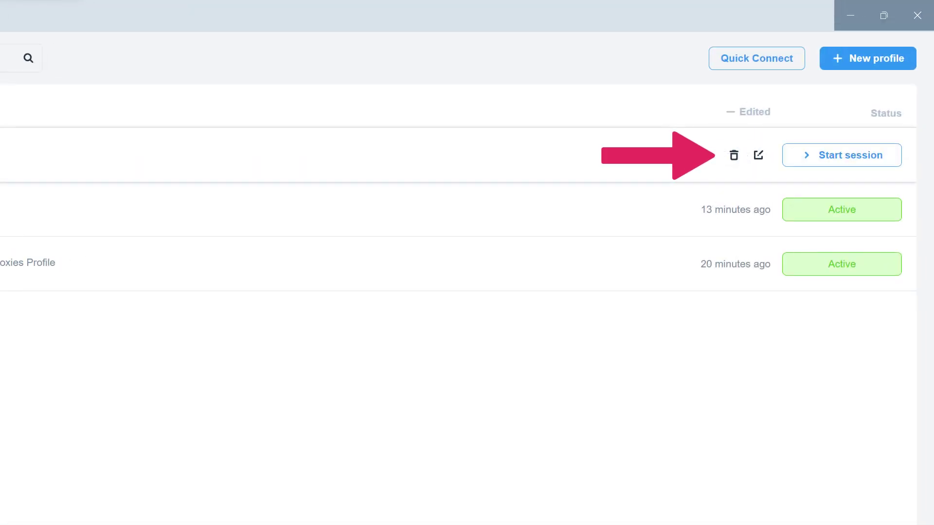
{"action": "left_click", "coordinate": [733, 155]}
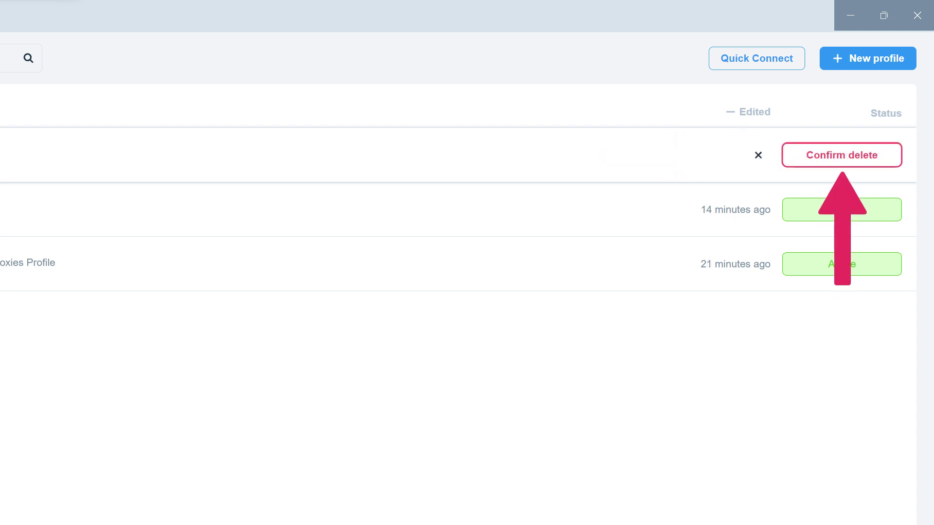
{"action": "left_click", "coordinate": [842, 155]}
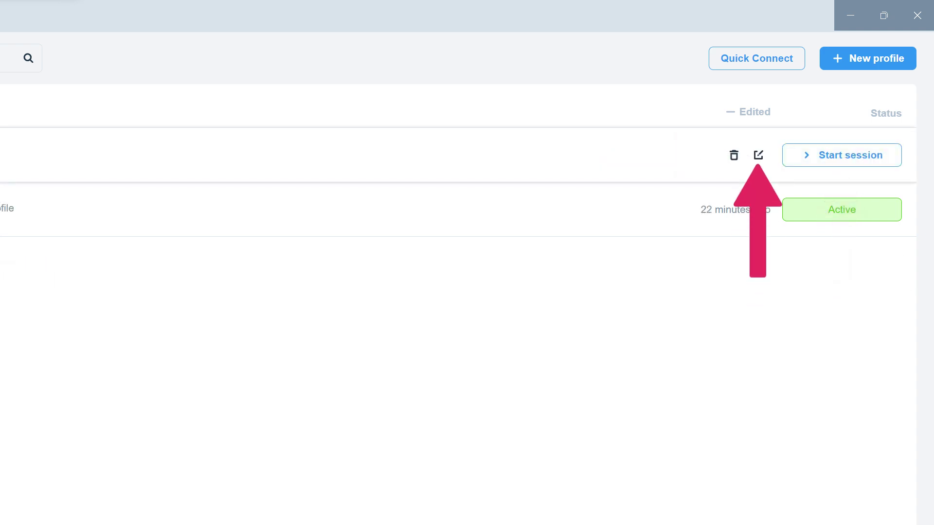
{"action": "left_click", "coordinate": [759, 155]}
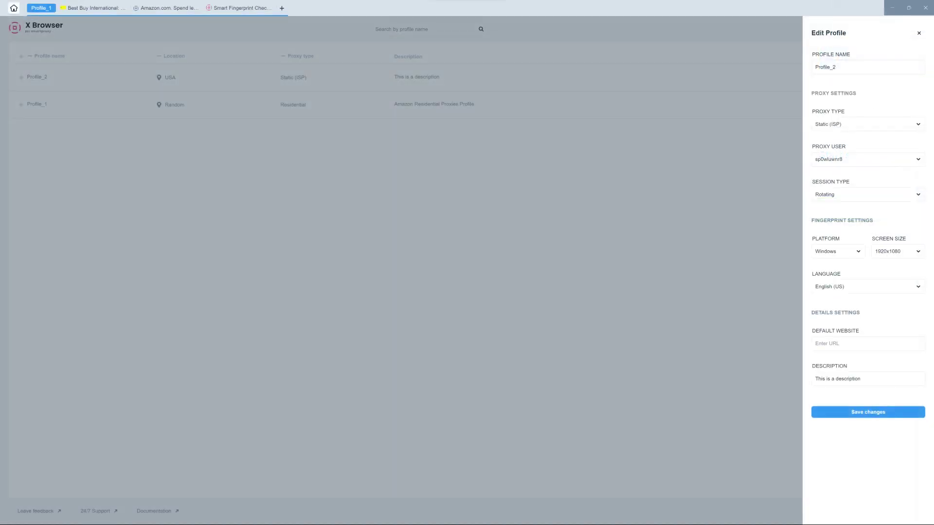